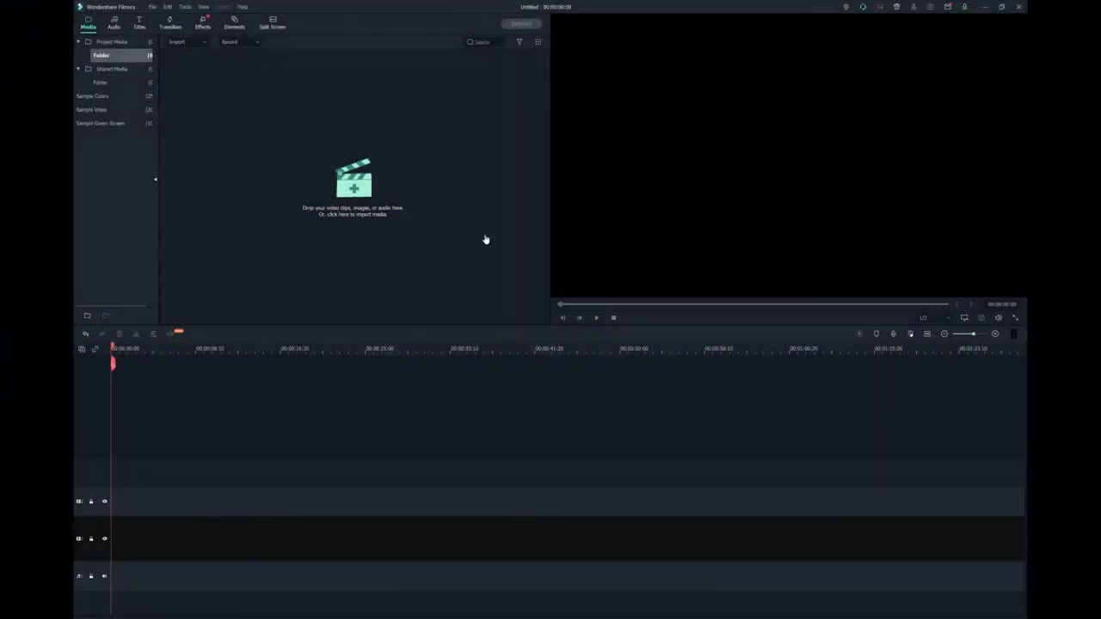
Drag the 5-minute countdown and Splendorous Light 005 clips from File Explorer into Filmora's media library.
key(alt+Tab)
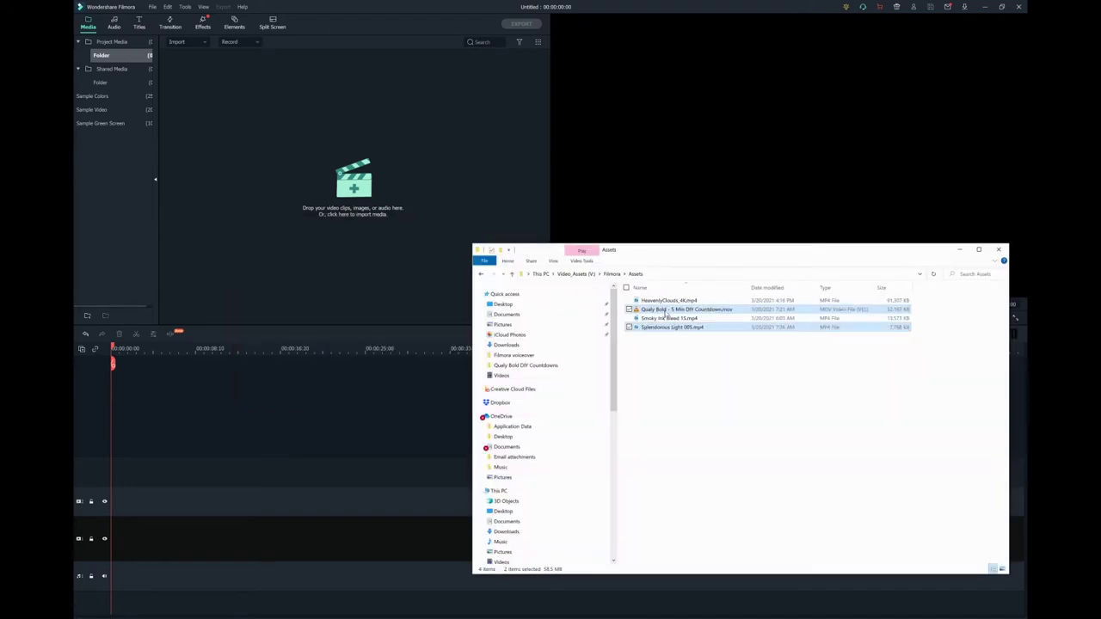
drag(665, 314, 317, 154)
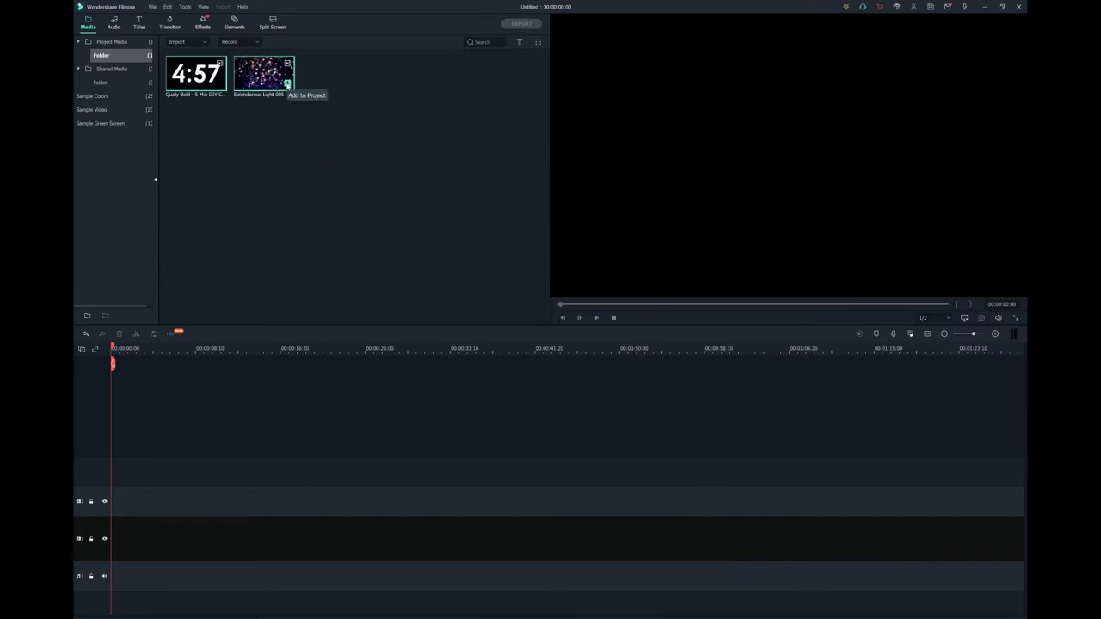
Add Splendorous Light 005 fifteen times to reach about 5:20, then put the countdown on a track above.
click(287, 84)
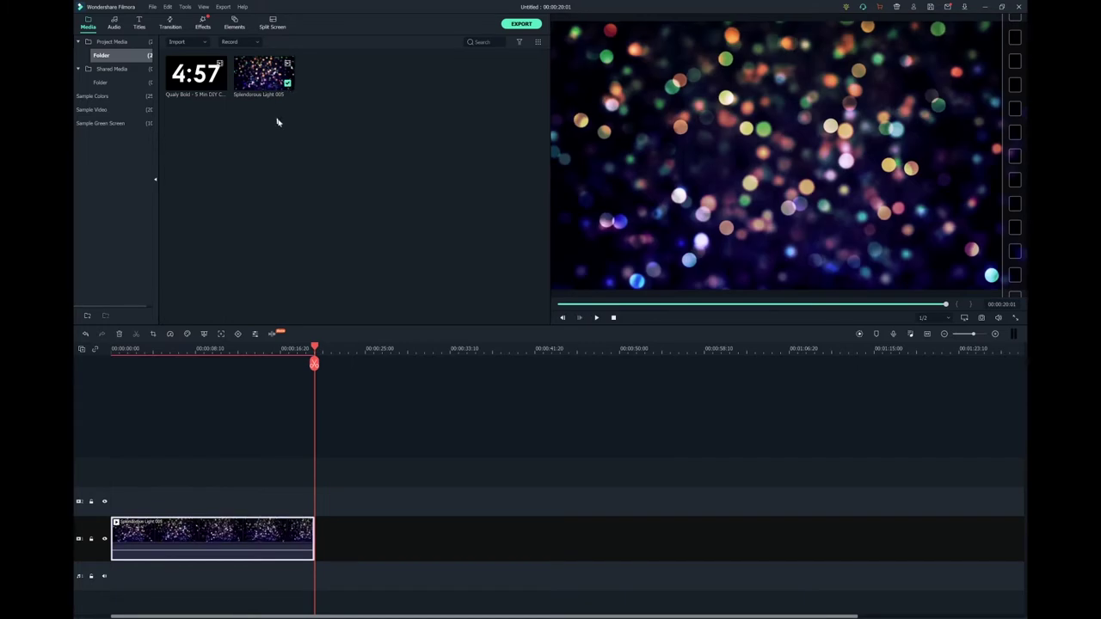
click(287, 84)
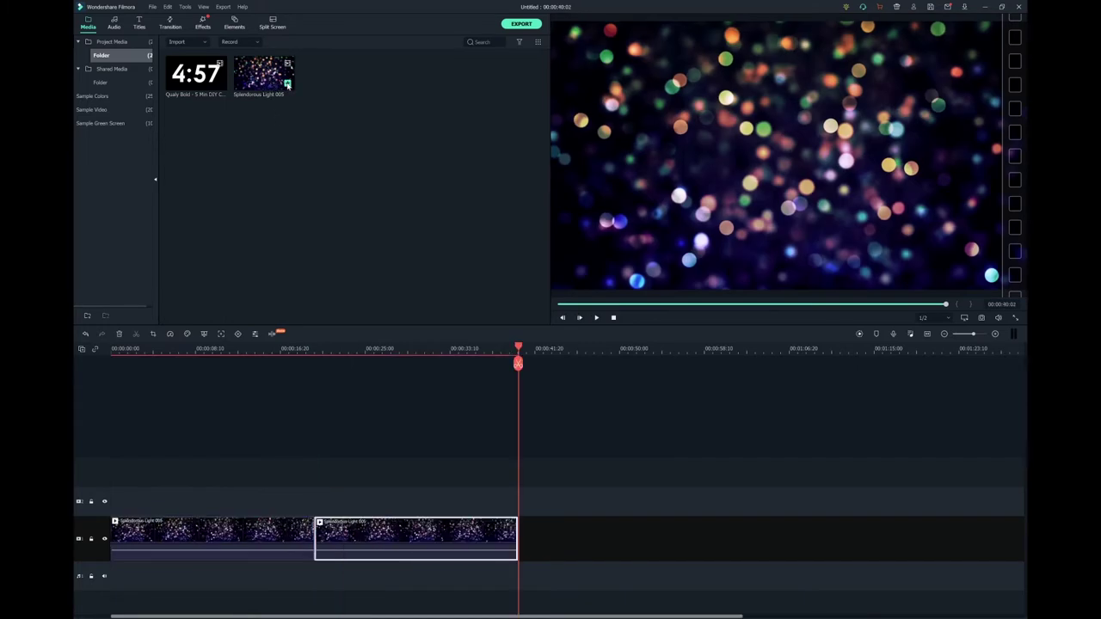
click(288, 84)
click(287, 84)
click(287, 84)
click(287, 85)
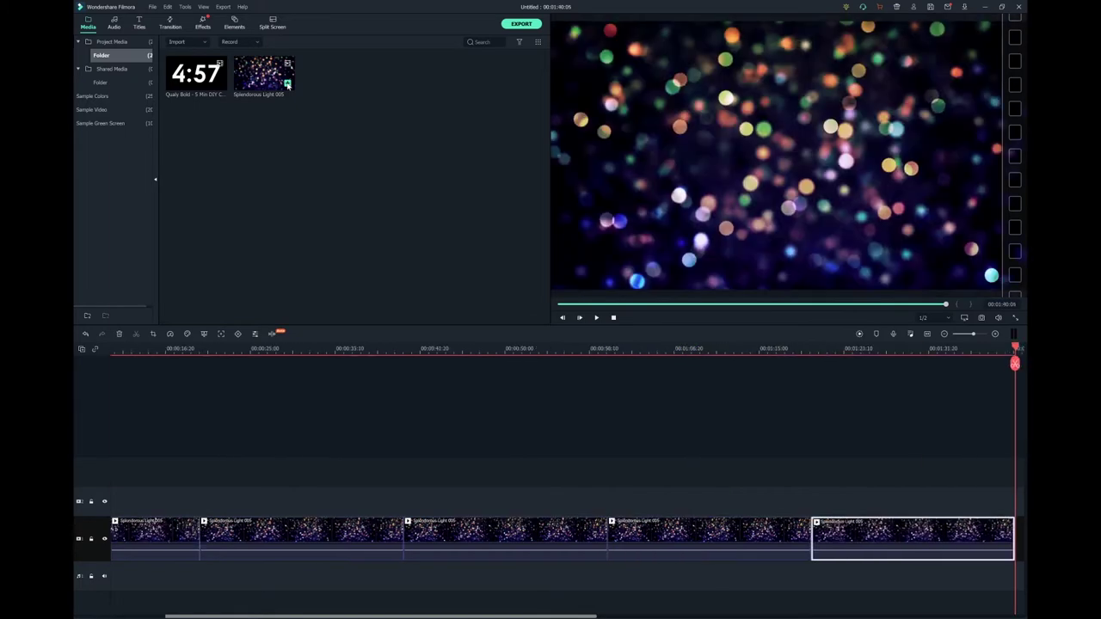
click(288, 85)
click(287, 84)
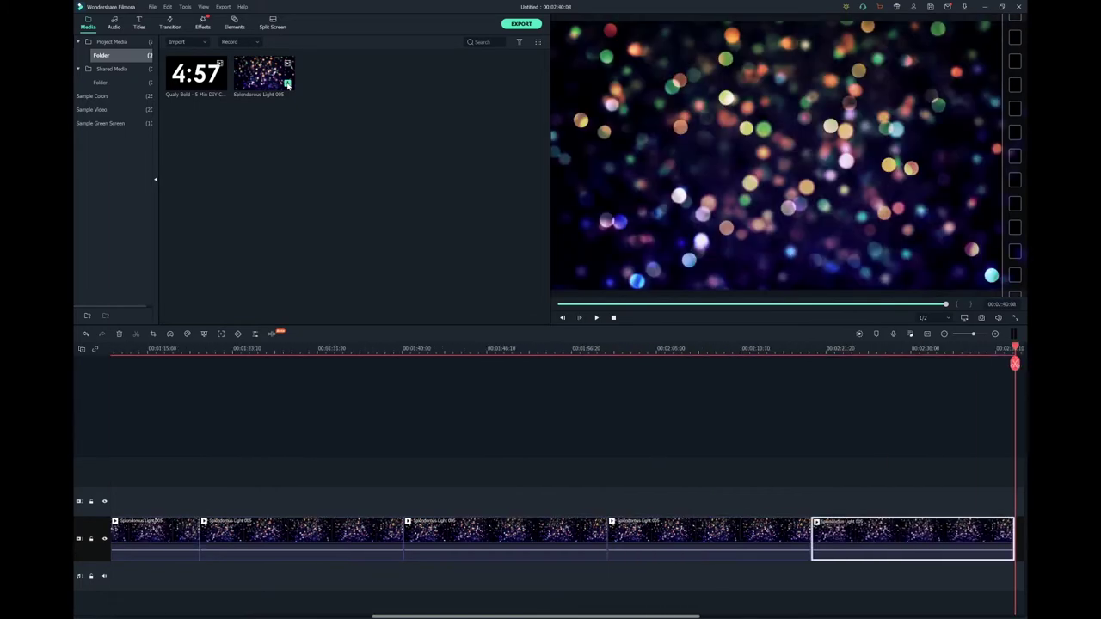
click(288, 85)
click(288, 84)
click(288, 84)
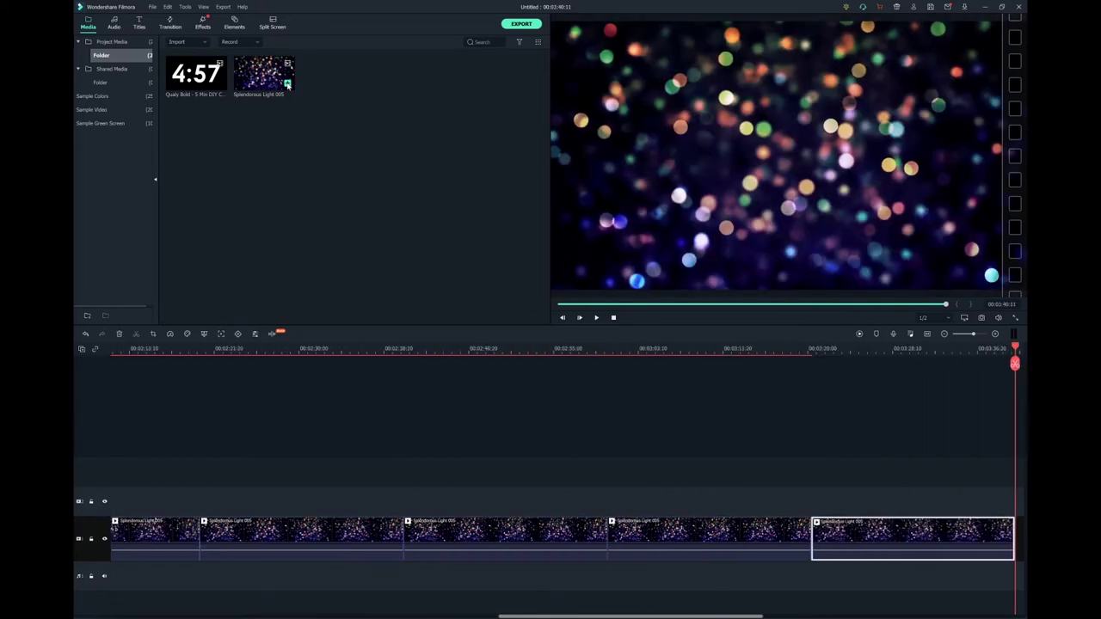
click(287, 84)
click(287, 84)
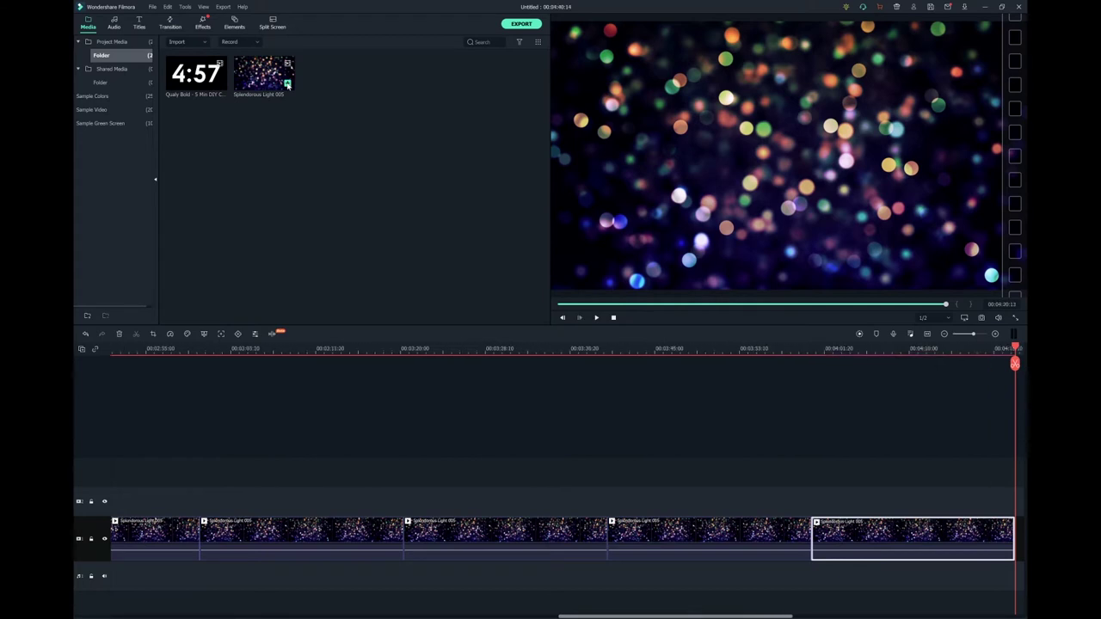
click(287, 84)
click(288, 84)
click(288, 84)
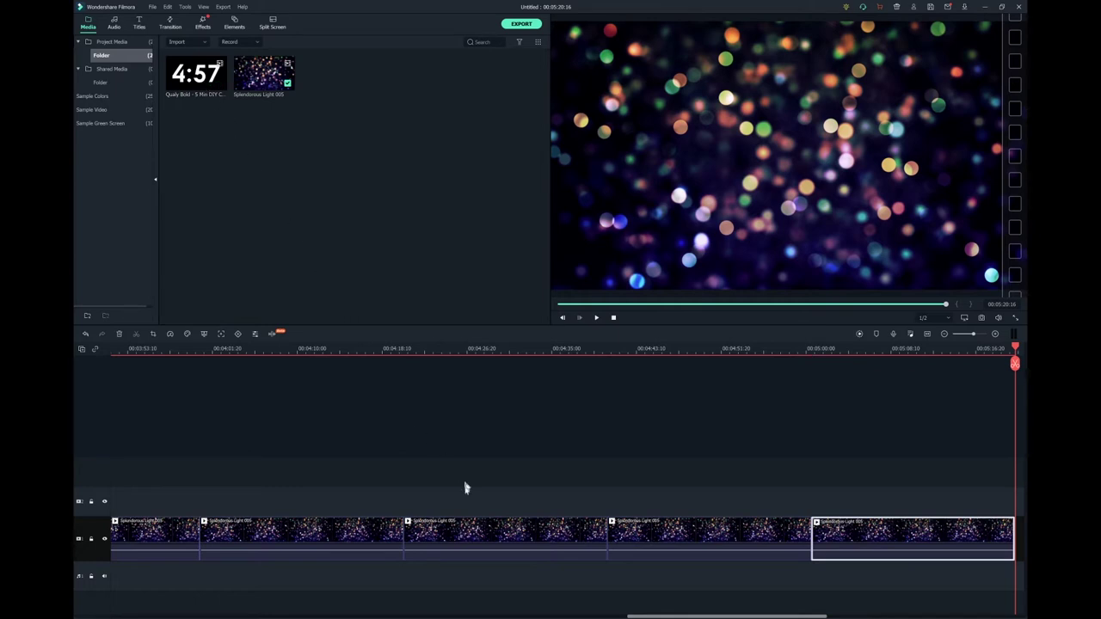
drag(743, 616, 183, 610)
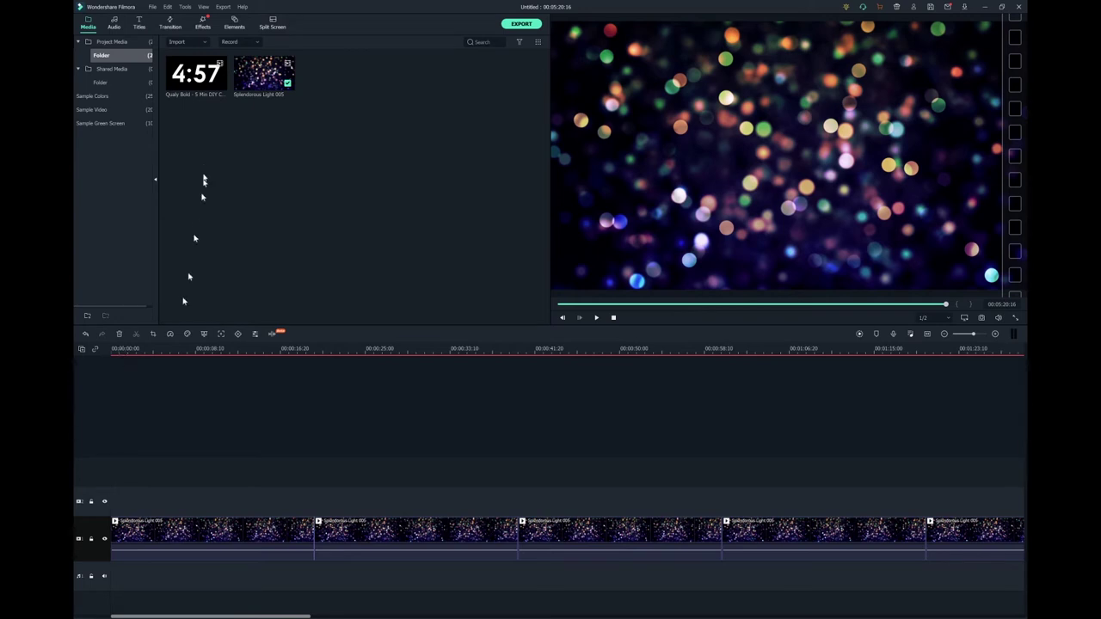
drag(205, 89, 114, 508)
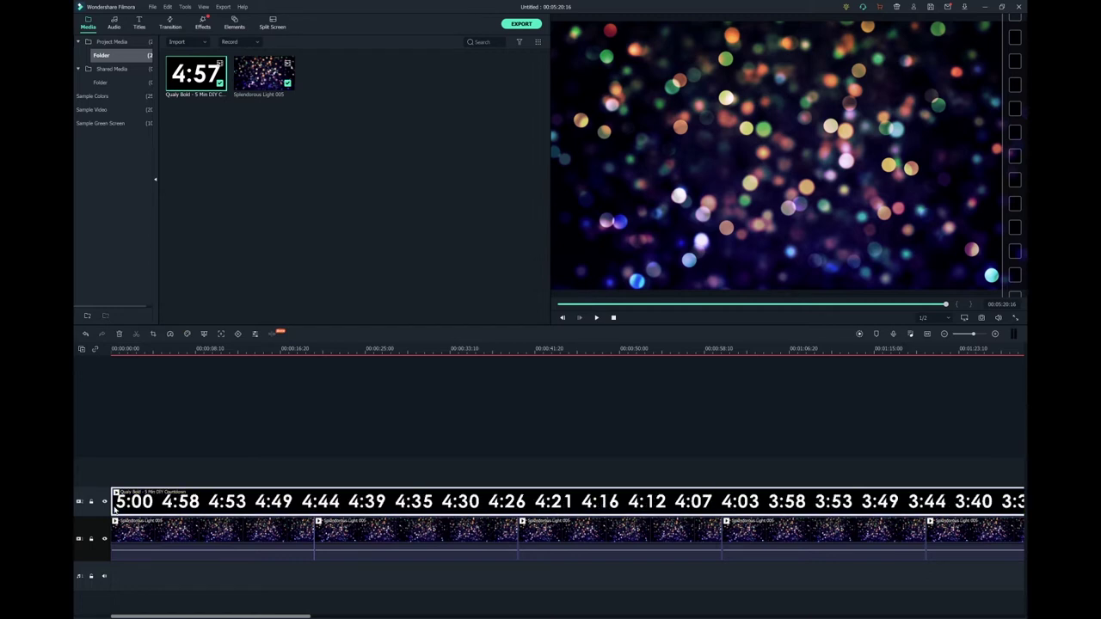
Move the playhead to the start to preview the opening 5:00 countdown frame.
click(139, 350)
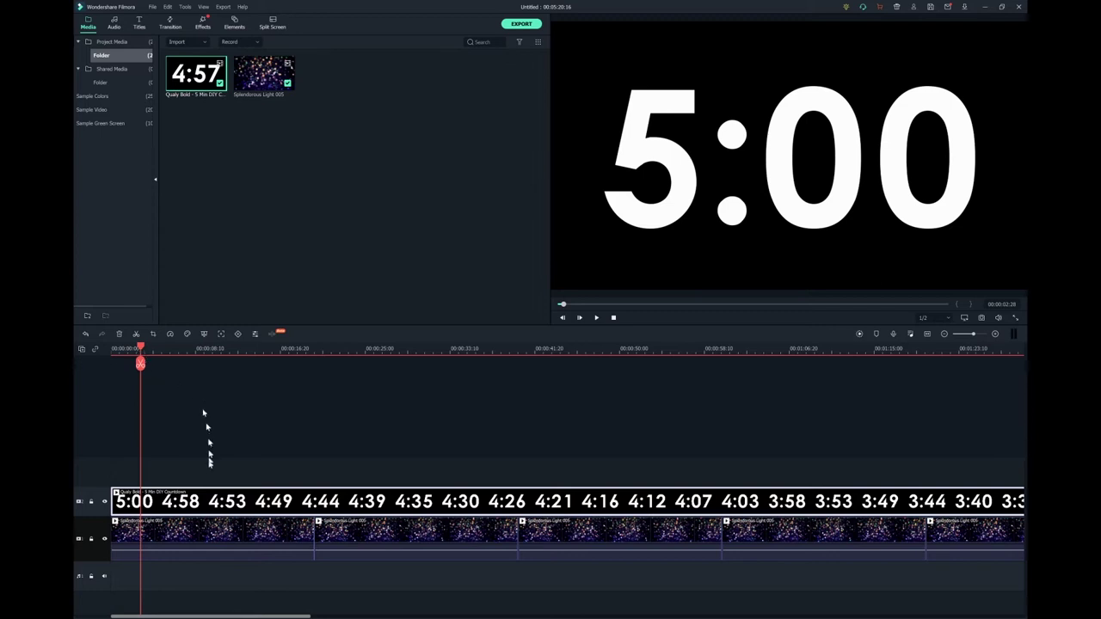
Set the countdown clip's blending mode to Screen and scale it down to about 67%.
double_click(222, 508)
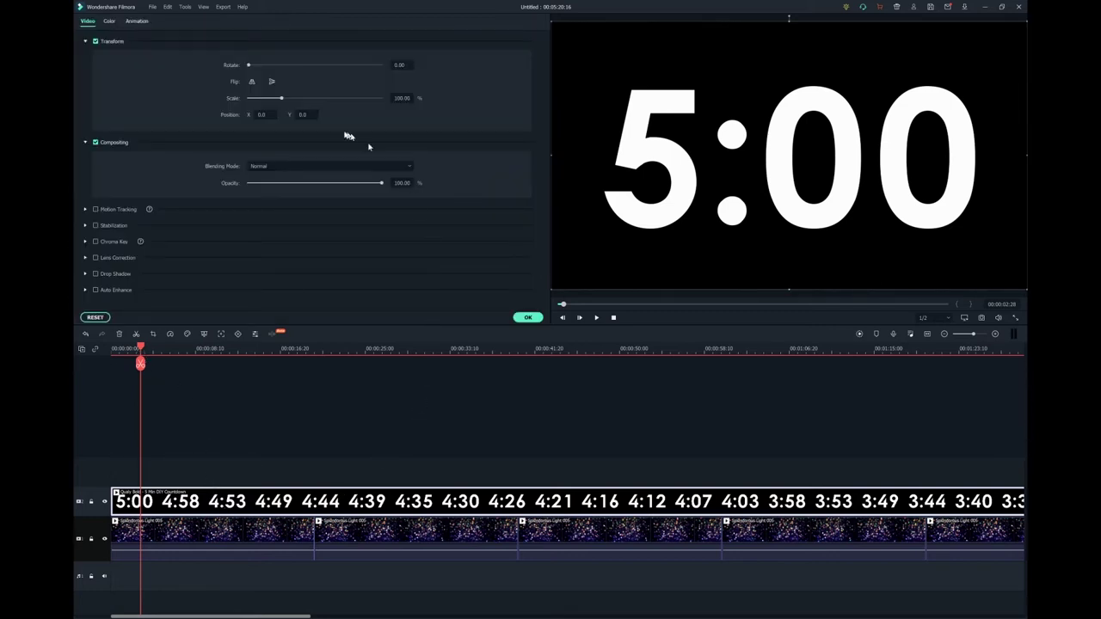
click(86, 42)
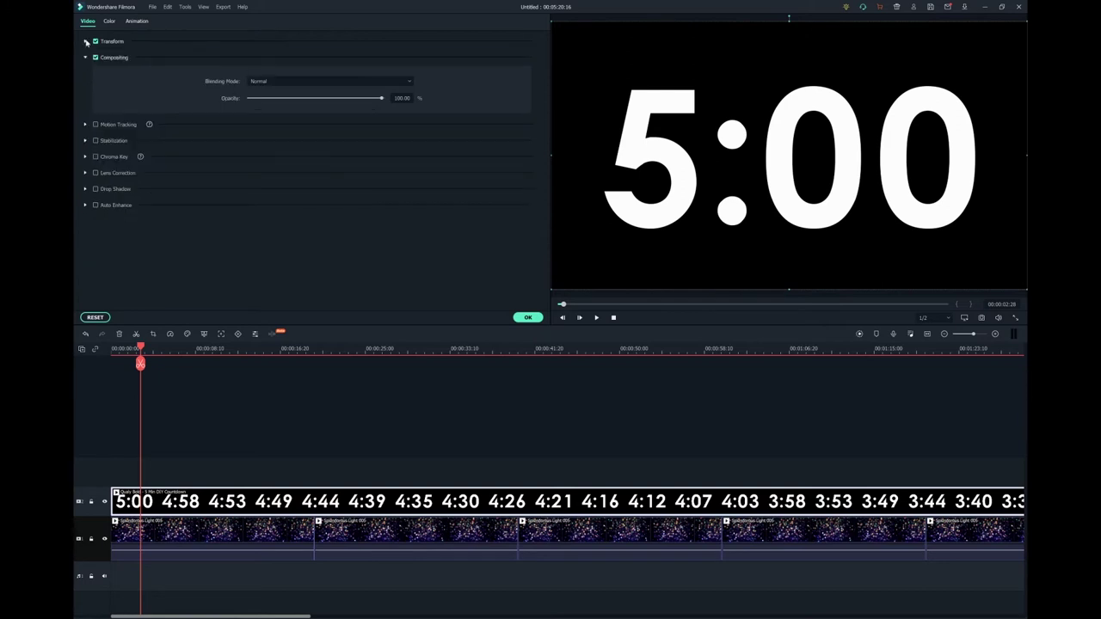
click(384, 82)
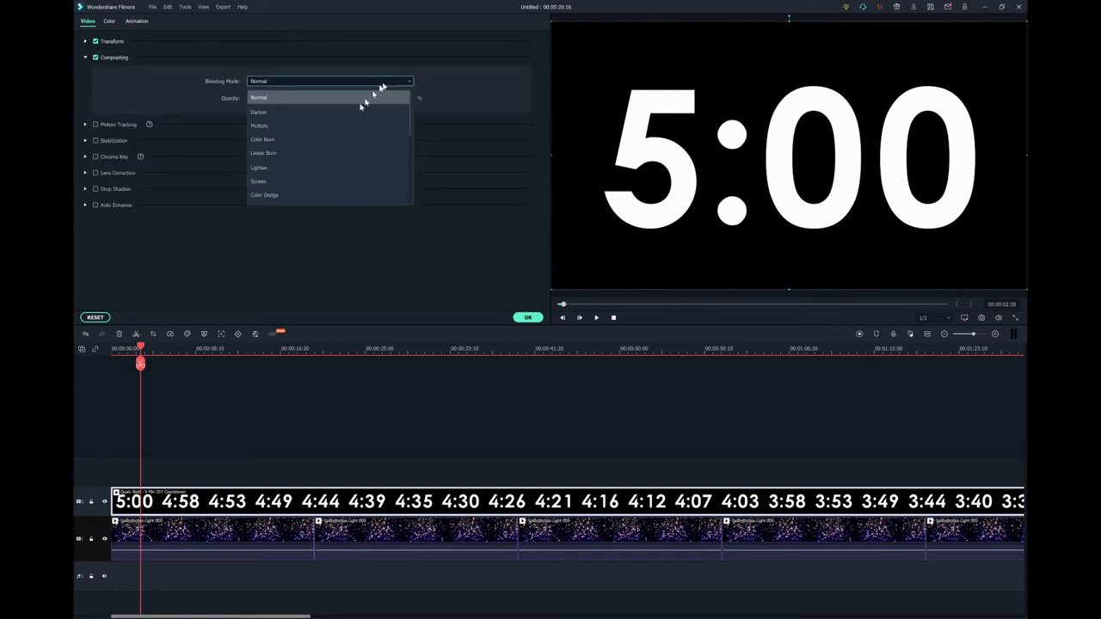
click(296, 181)
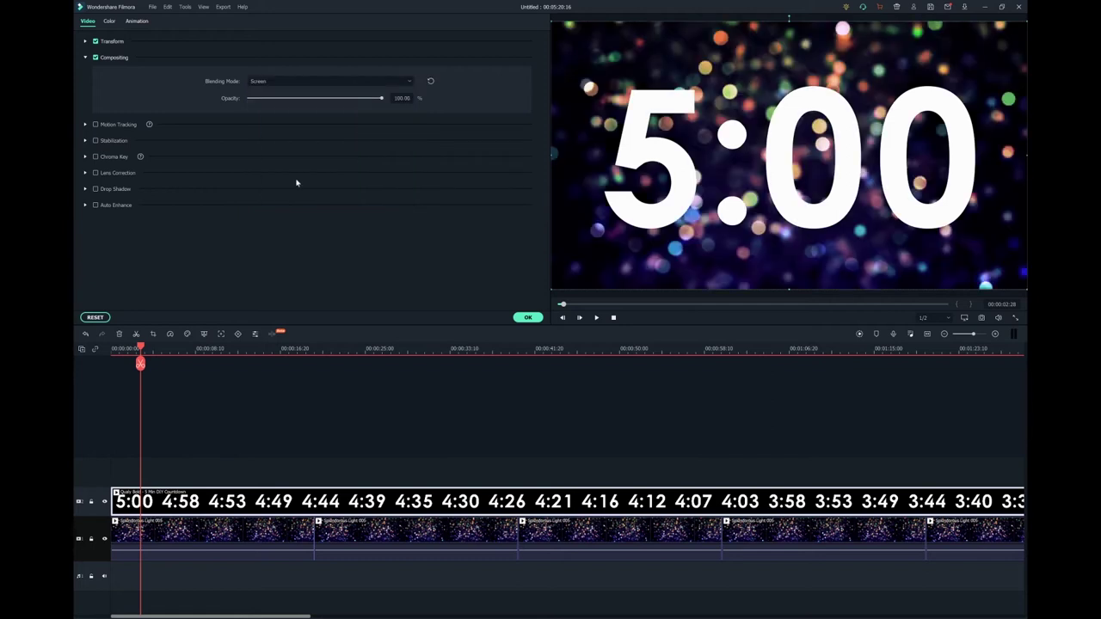
click(86, 58)
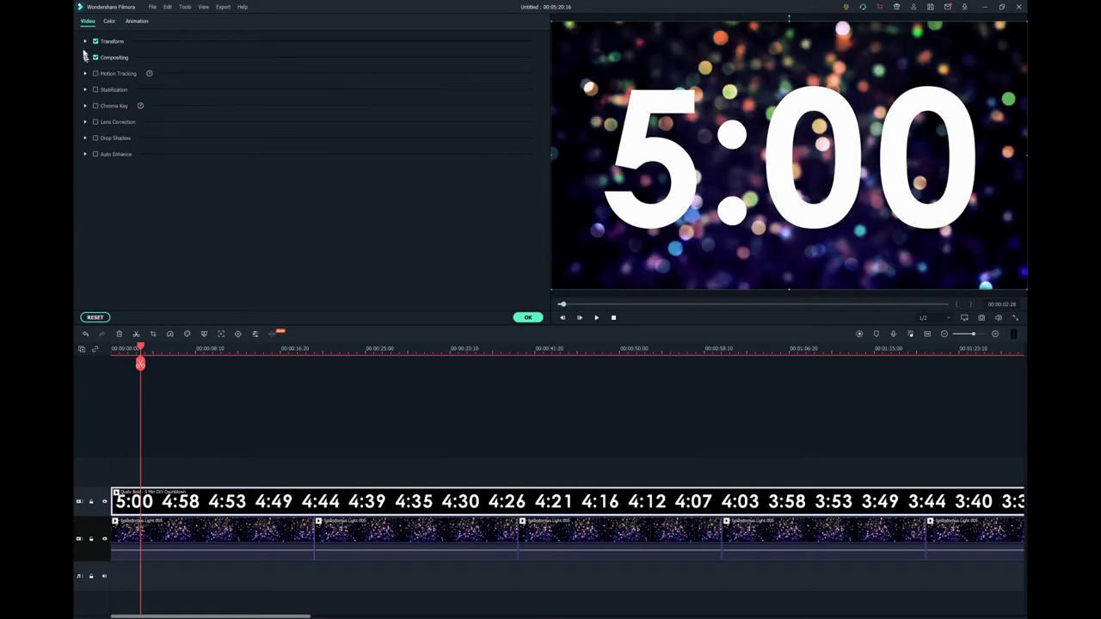
click(86, 41)
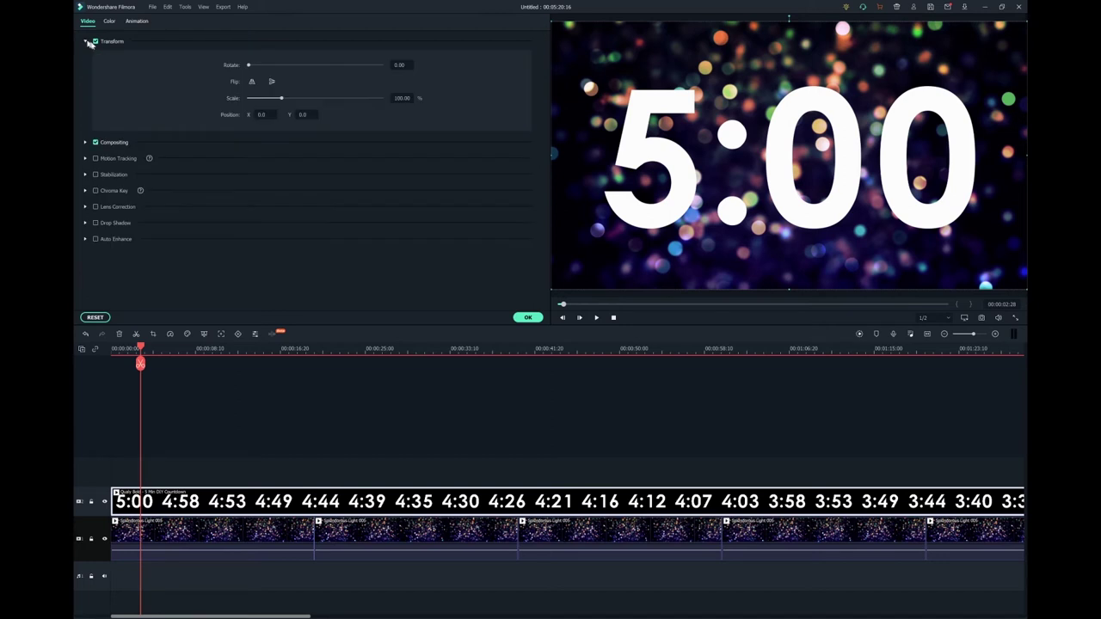
drag(281, 100, 264, 100)
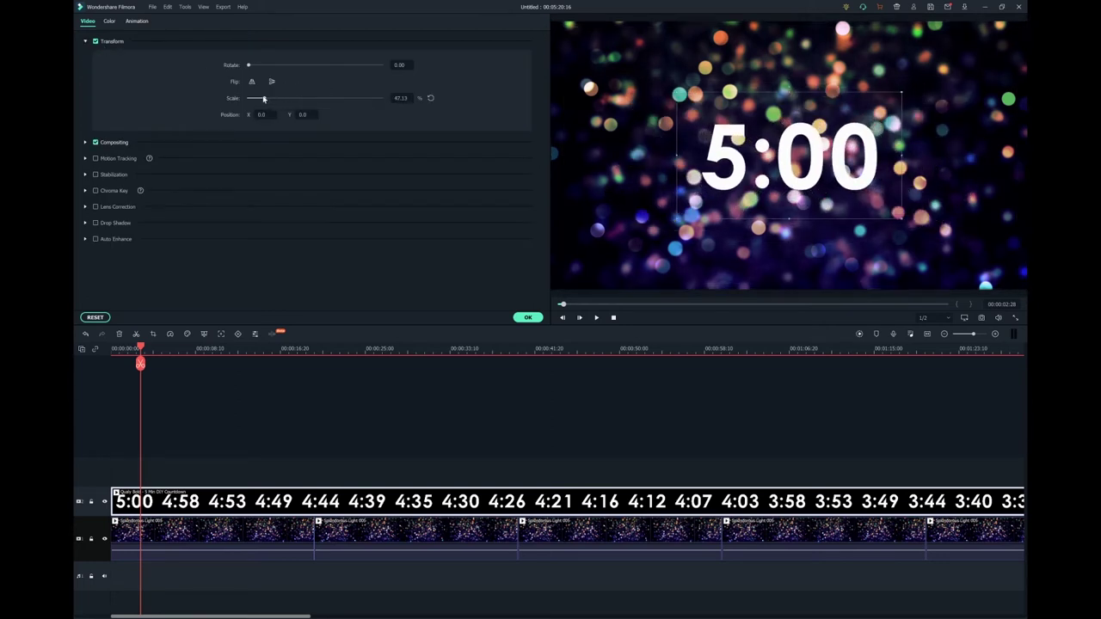
click(85, 41)
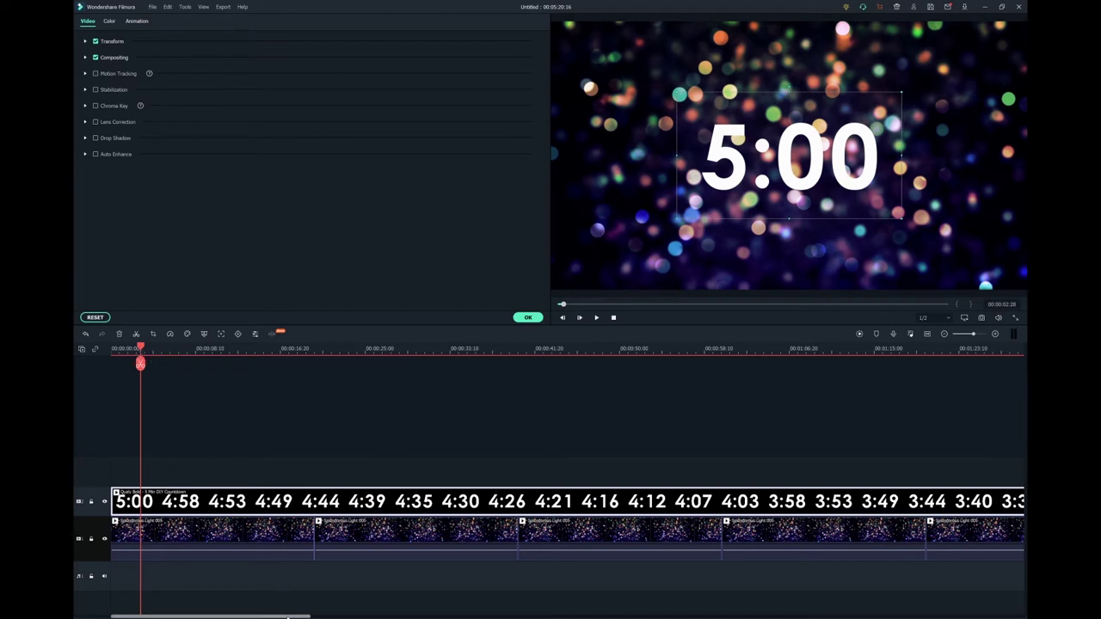
Split the last bokeh clip at the countdown's final frame and delete the surplus, ending at 00:05:04:00.
drag(287, 611, 828, 608)
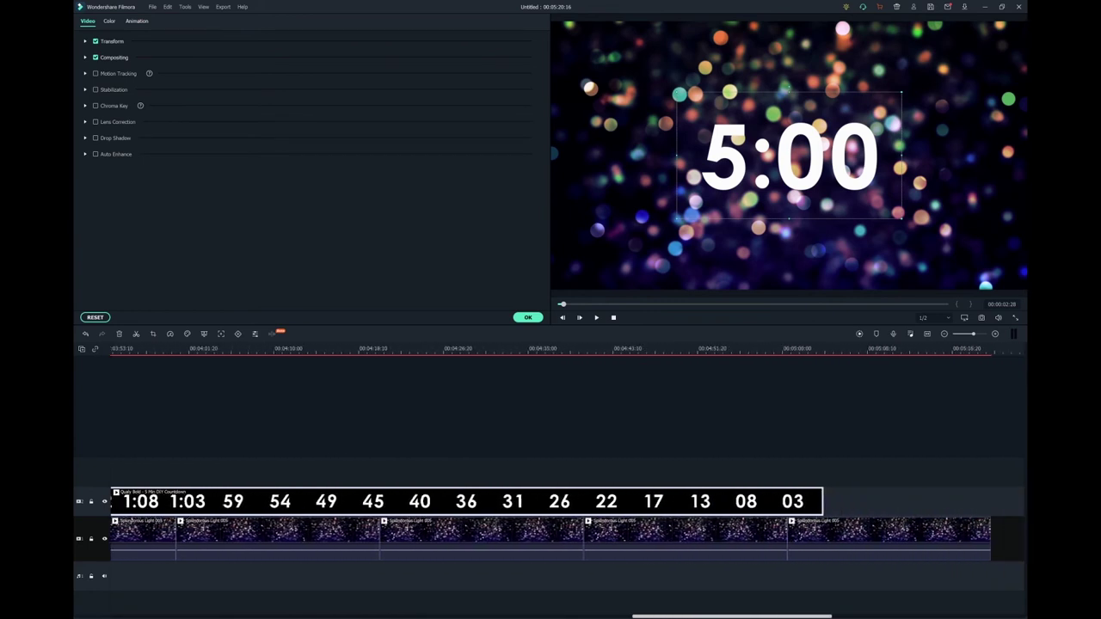
click(810, 353)
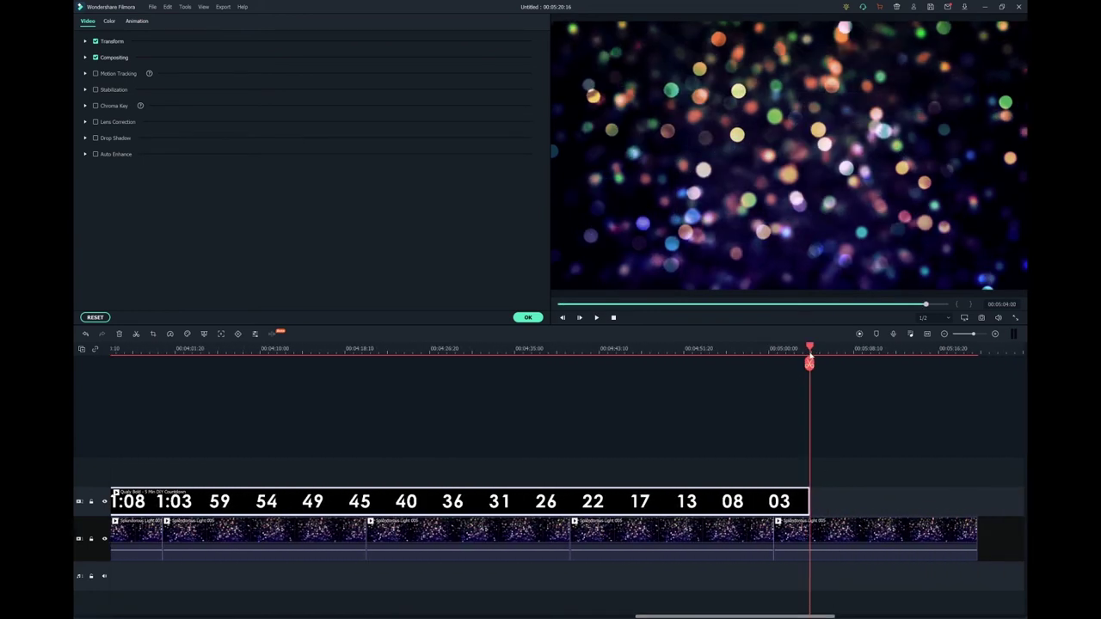
key(Left)
click(811, 353)
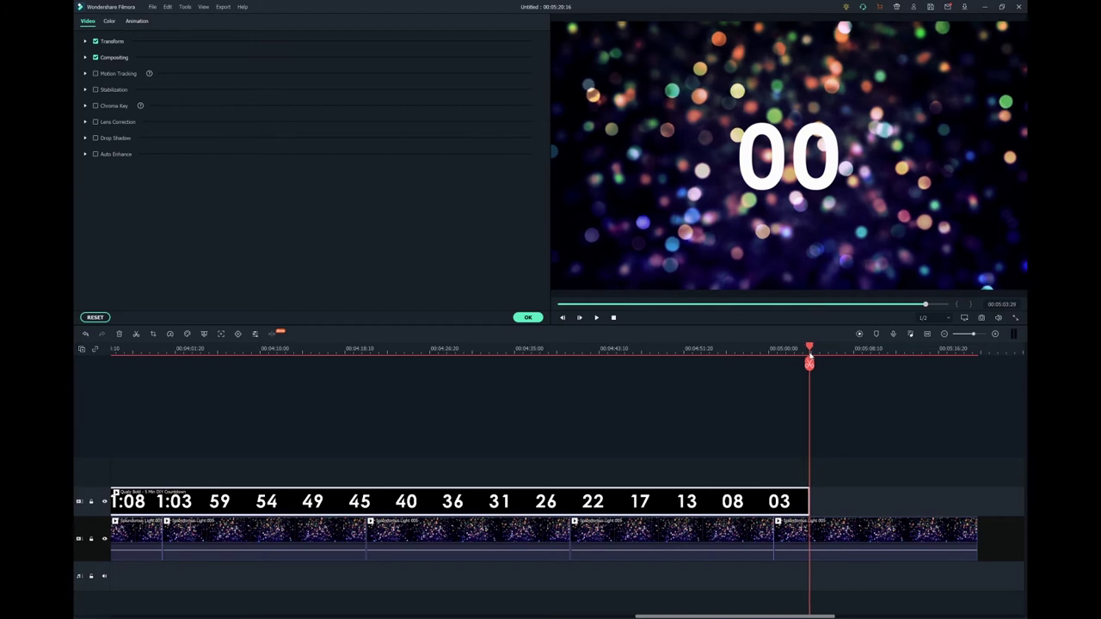
click(828, 531)
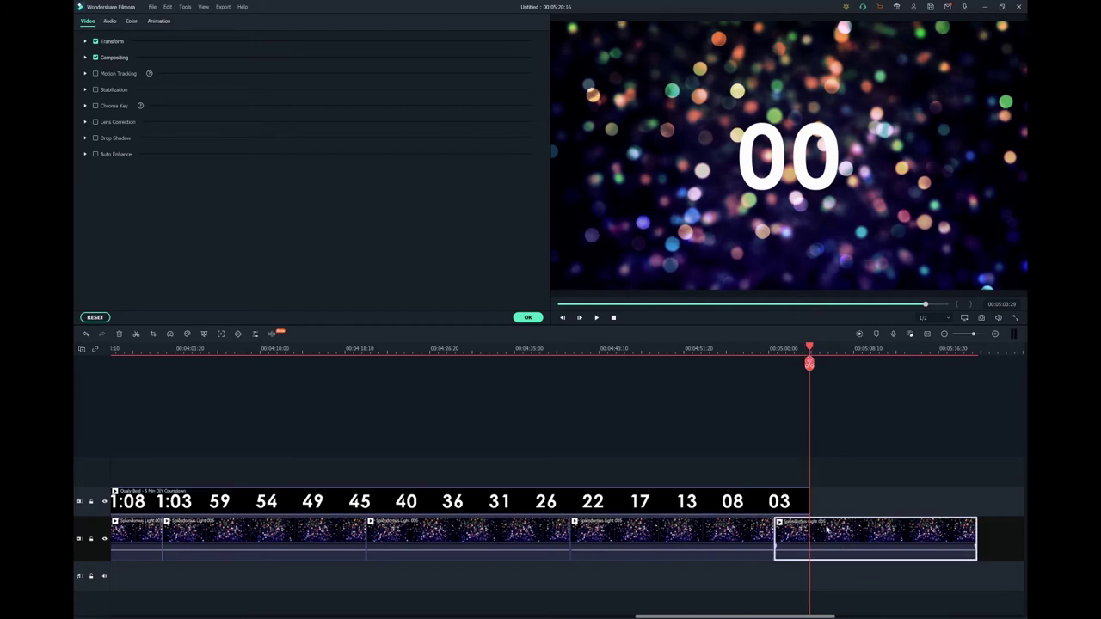
click(809, 363)
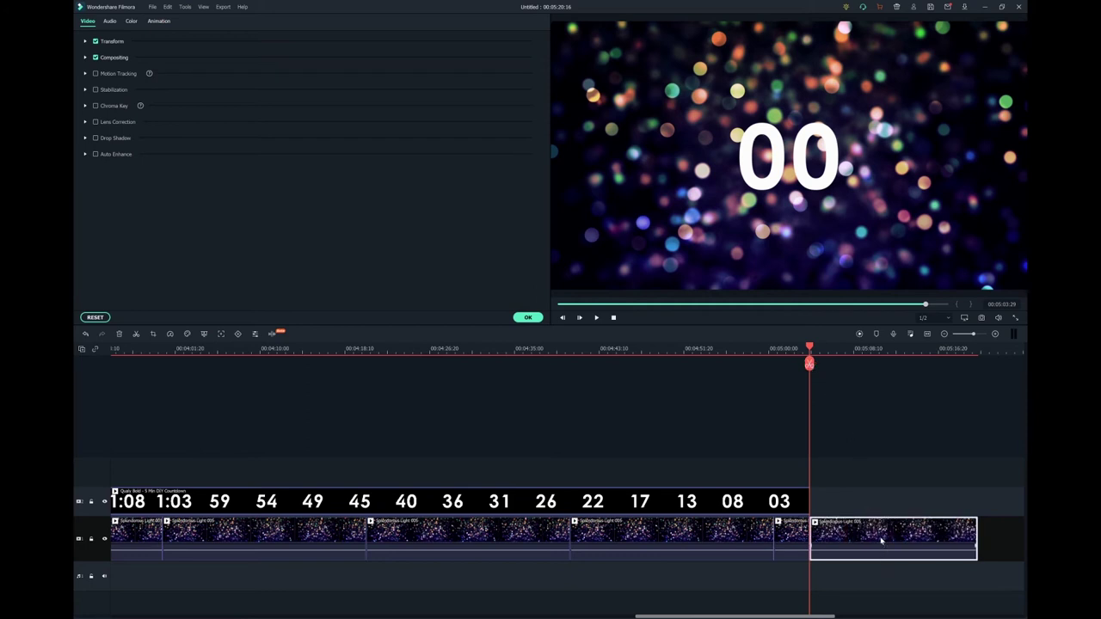
key(Delete)
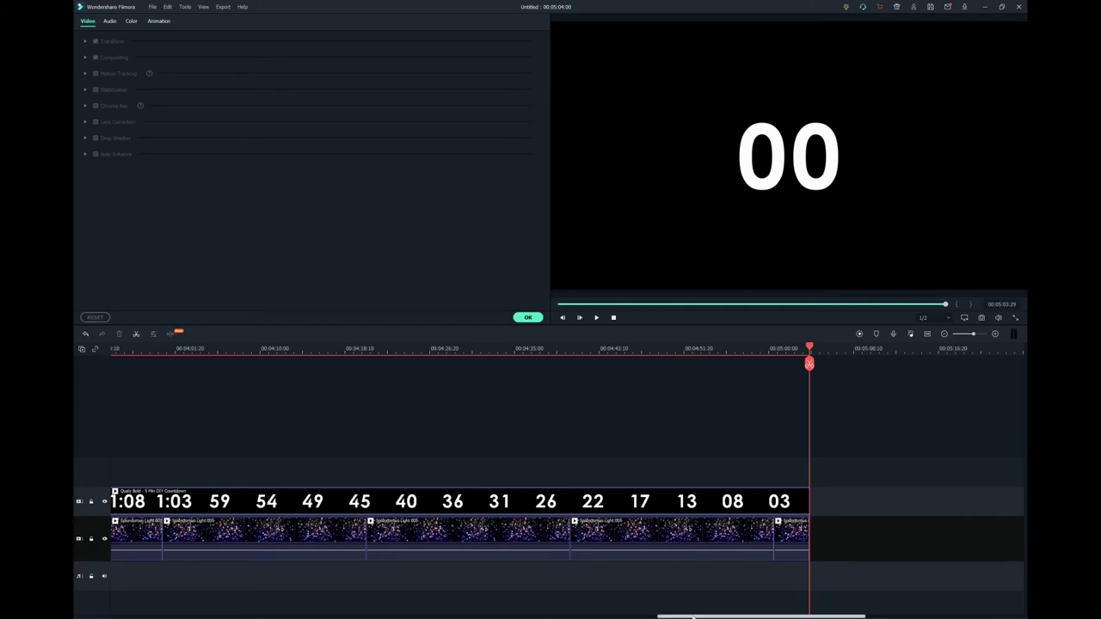
drag(701, 616, 155, 616)
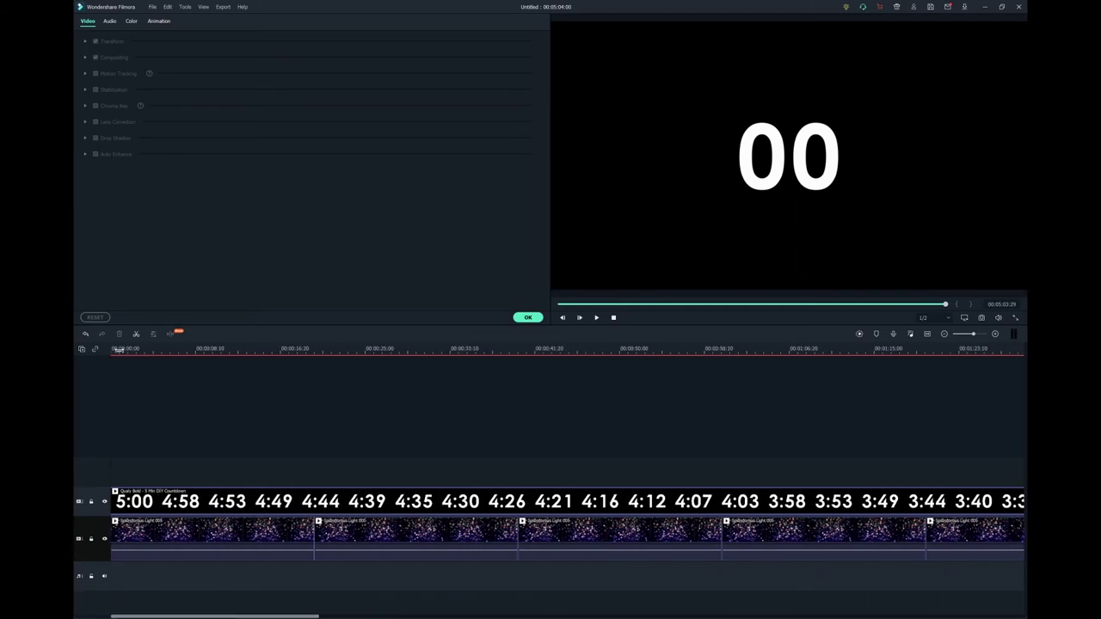
Play the composite from the start, pause at 4:50, and bring up the Export menu.
click(123, 348)
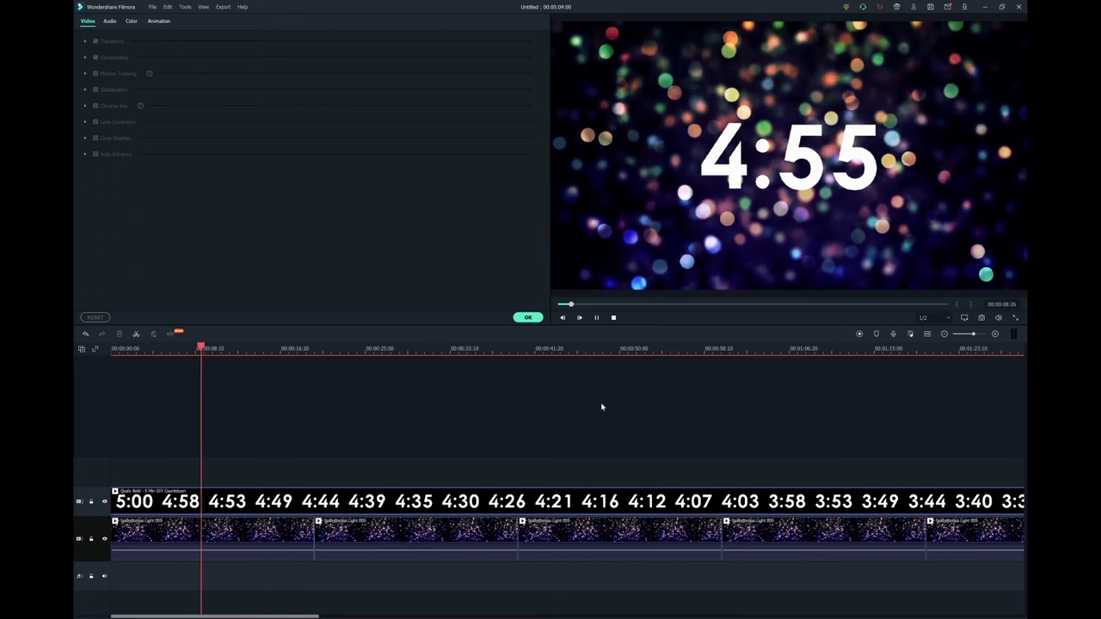
click(245, 363)
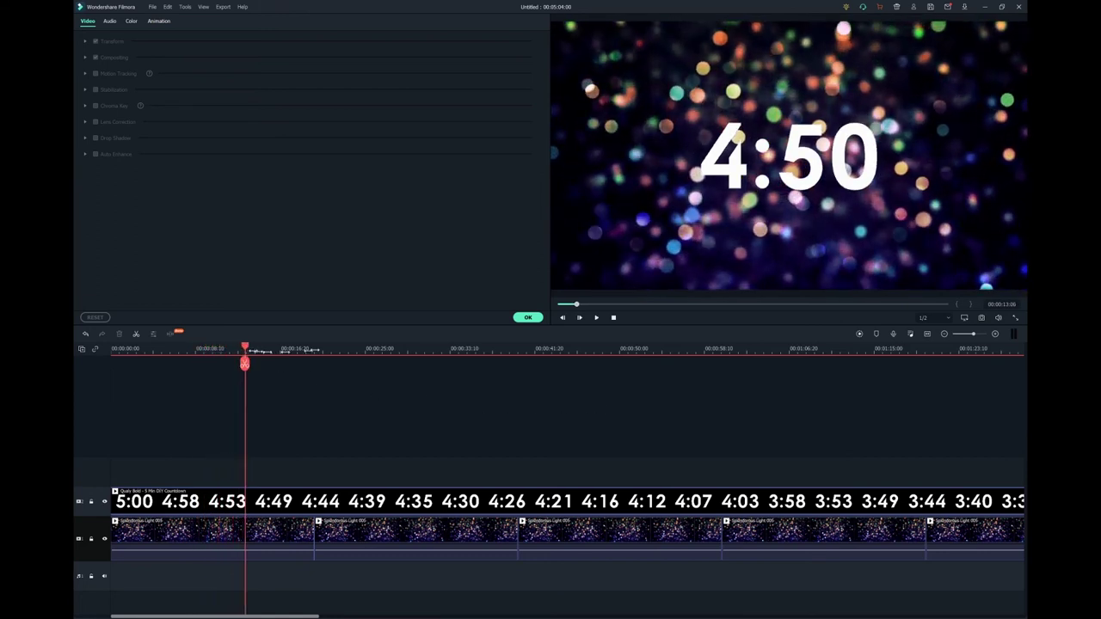
click(222, 7)
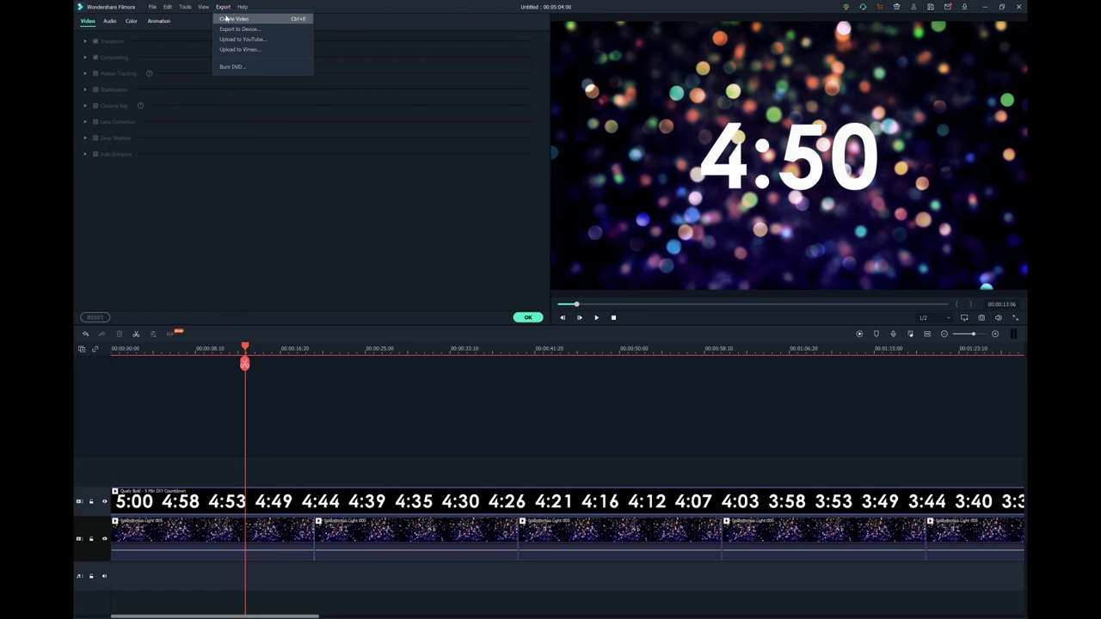
Choose Create Video from the Export menu to start exporting the project.
click(226, 18)
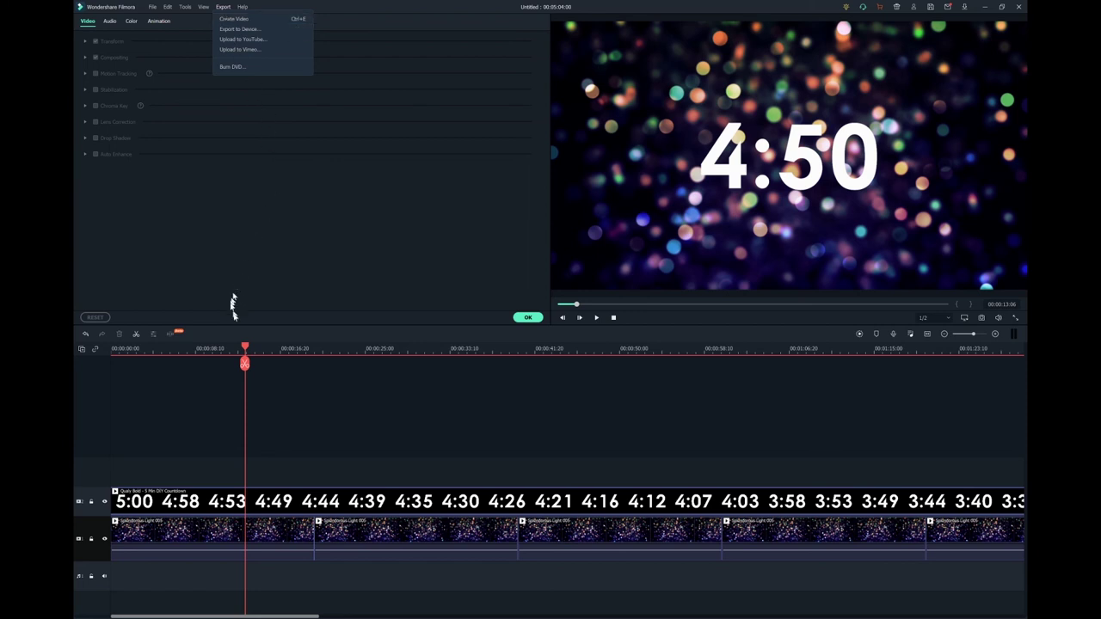